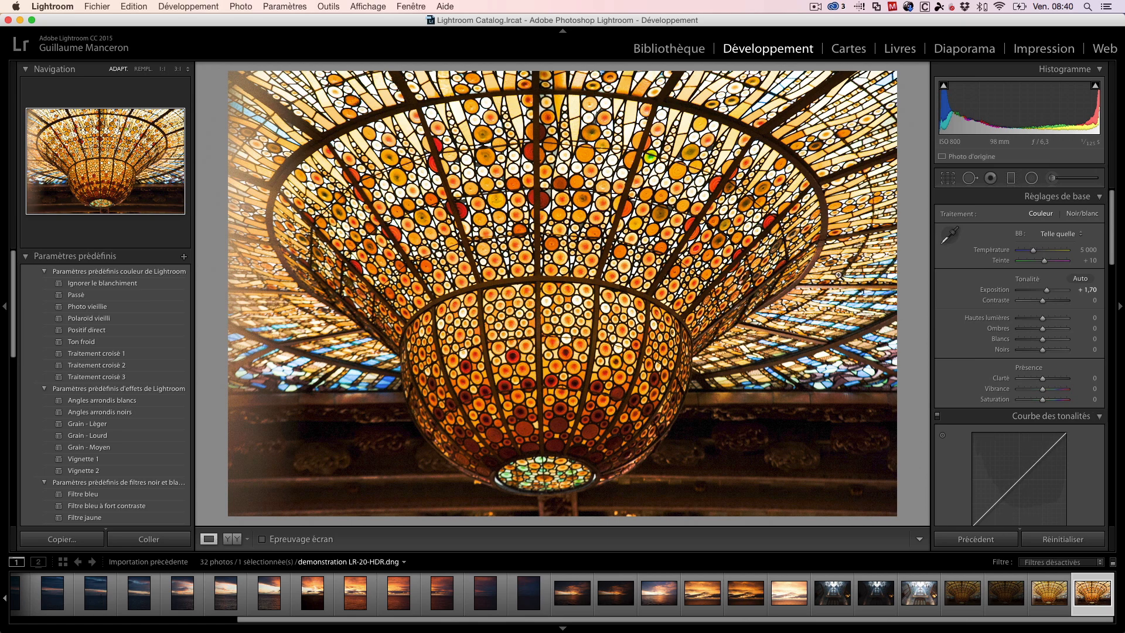
In the library grid, select the dark and bright stained-glass ceiling exposures (photos 30 and 31) and open them for HDR merging.
left_click(660, 51)
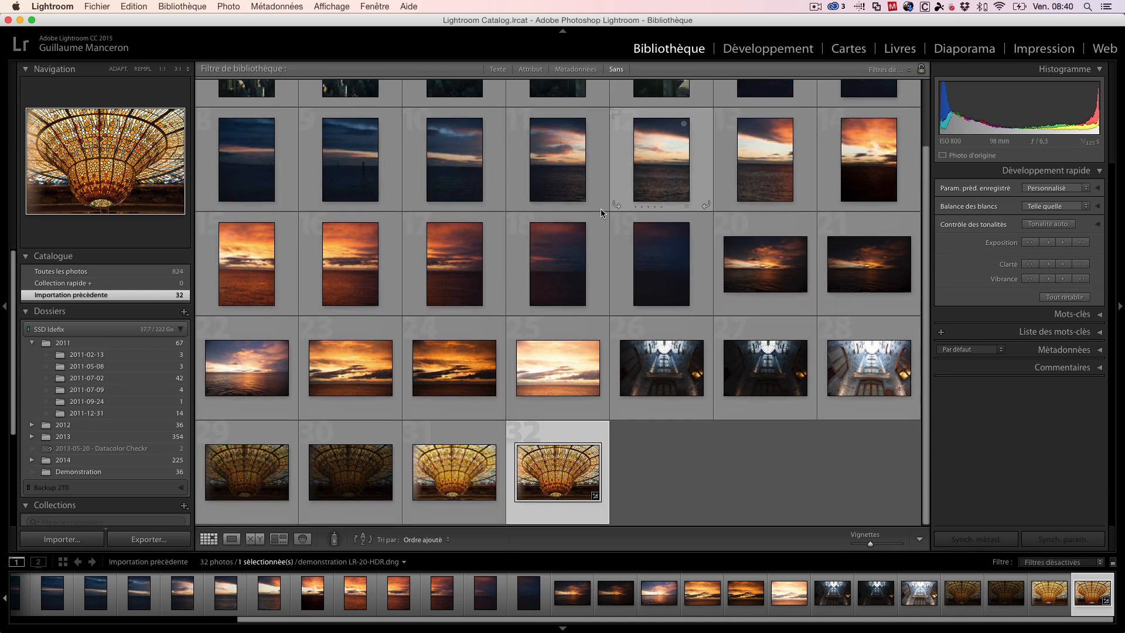
left_click(643, 458)
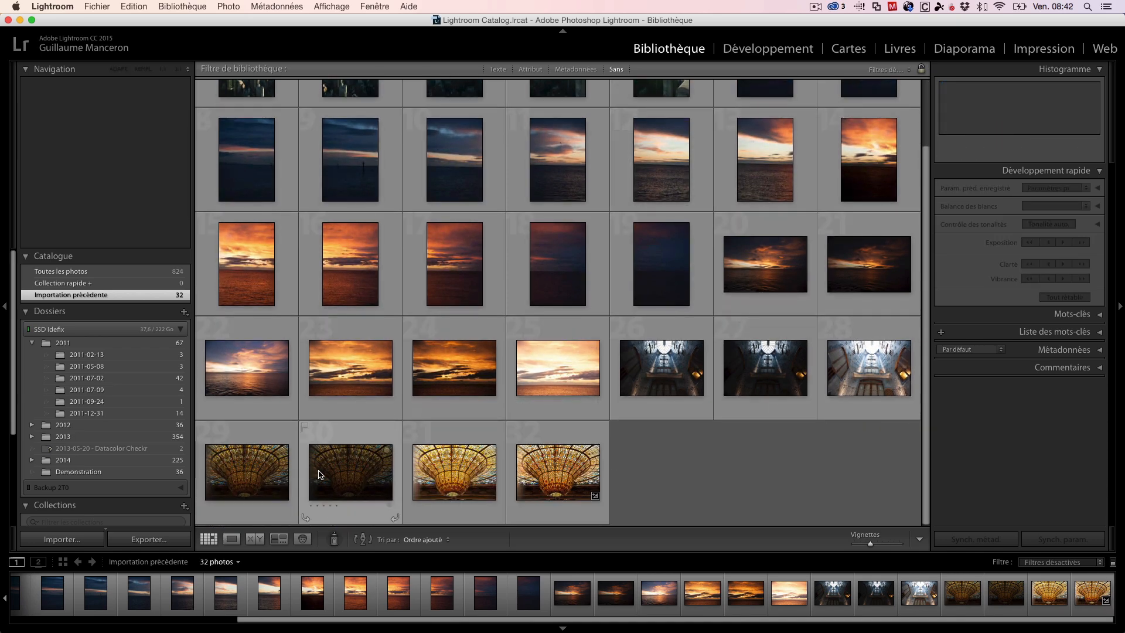
left_click(320, 475)
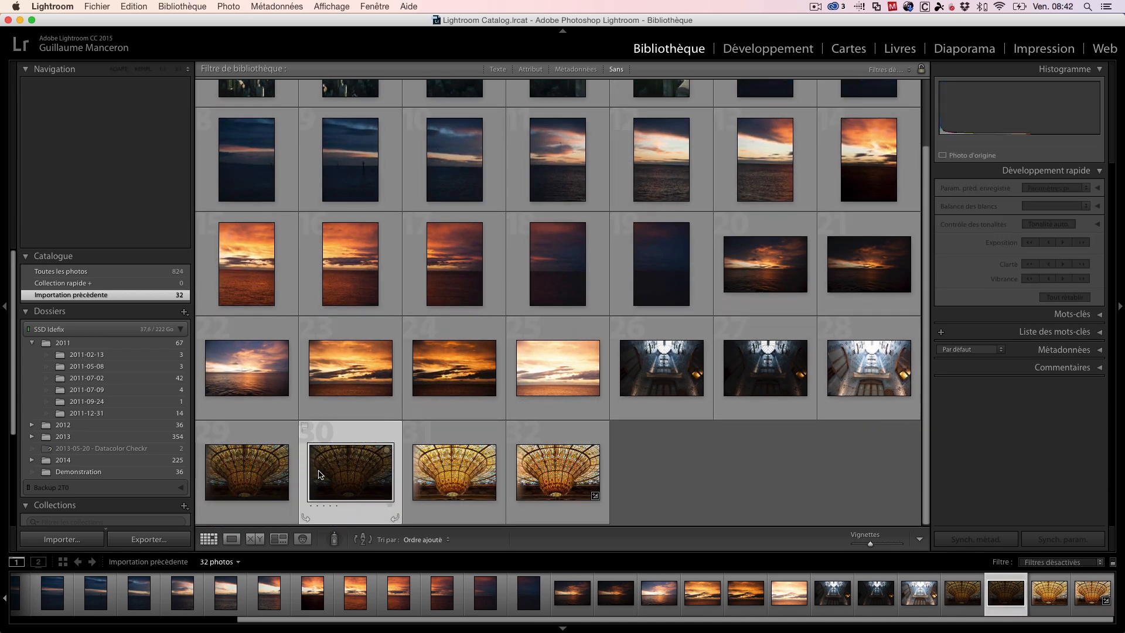
left_click(427, 475, "super")
right_click(428, 474)
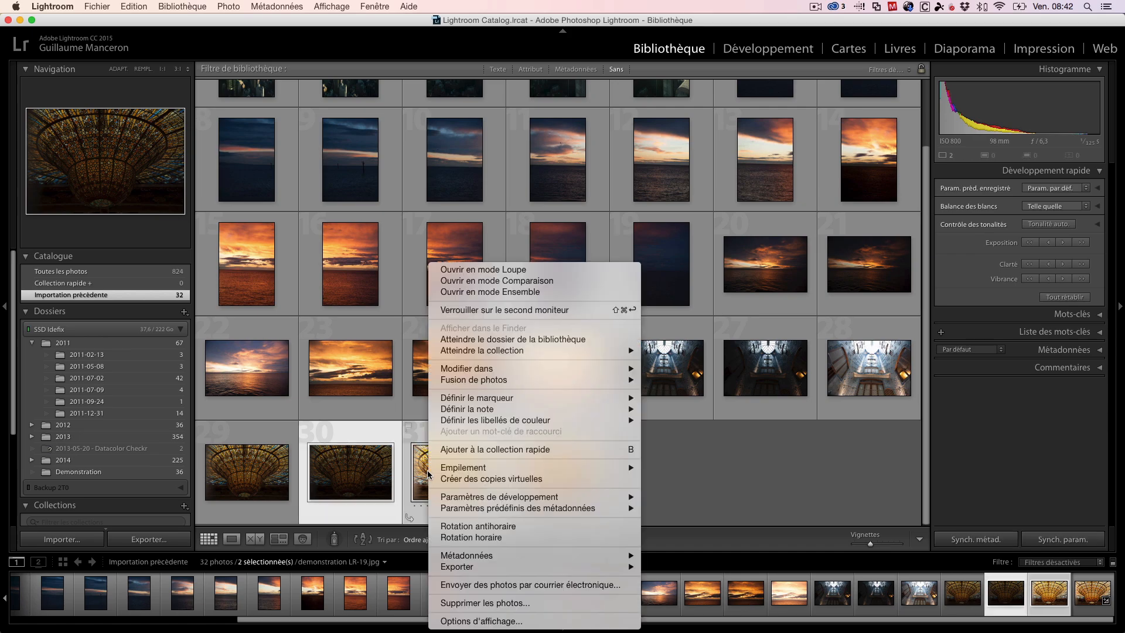
mouse_move(579, 385)
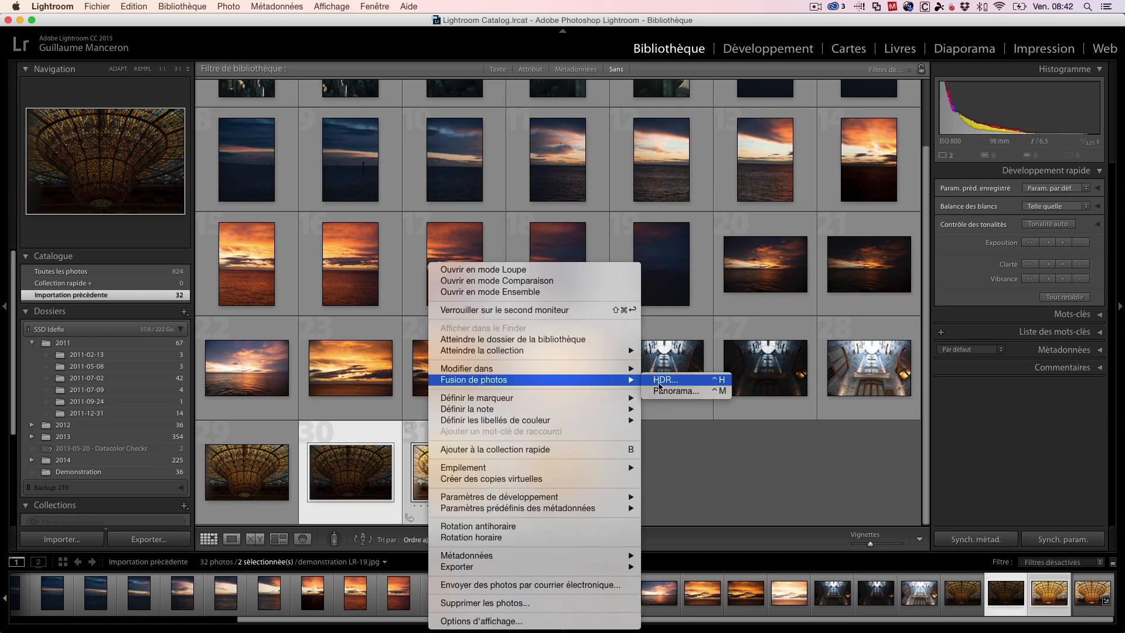
left_click(658, 381)
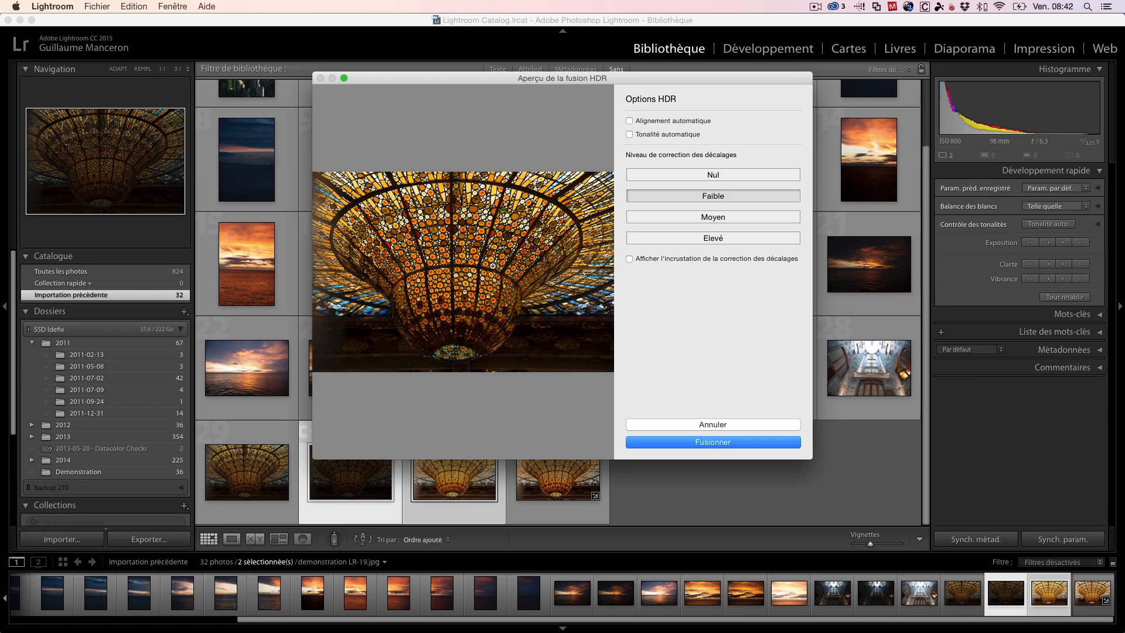
Inspect the HDR preview up close and set the ghost correction level (correction des décalages) to Nul.
left_click(477, 258)
left_click_drag(477, 257, 595, 185)
left_click_drag(433, 177, 476, 257)
left_click_drag(525, 154, 434, 225)
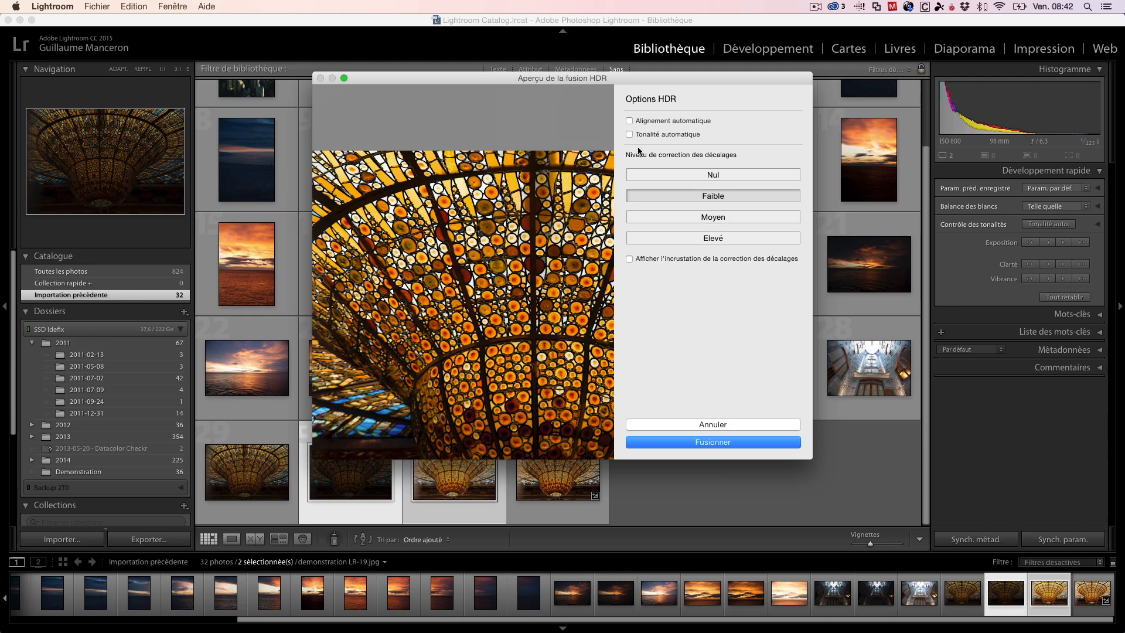
left_click(715, 174)
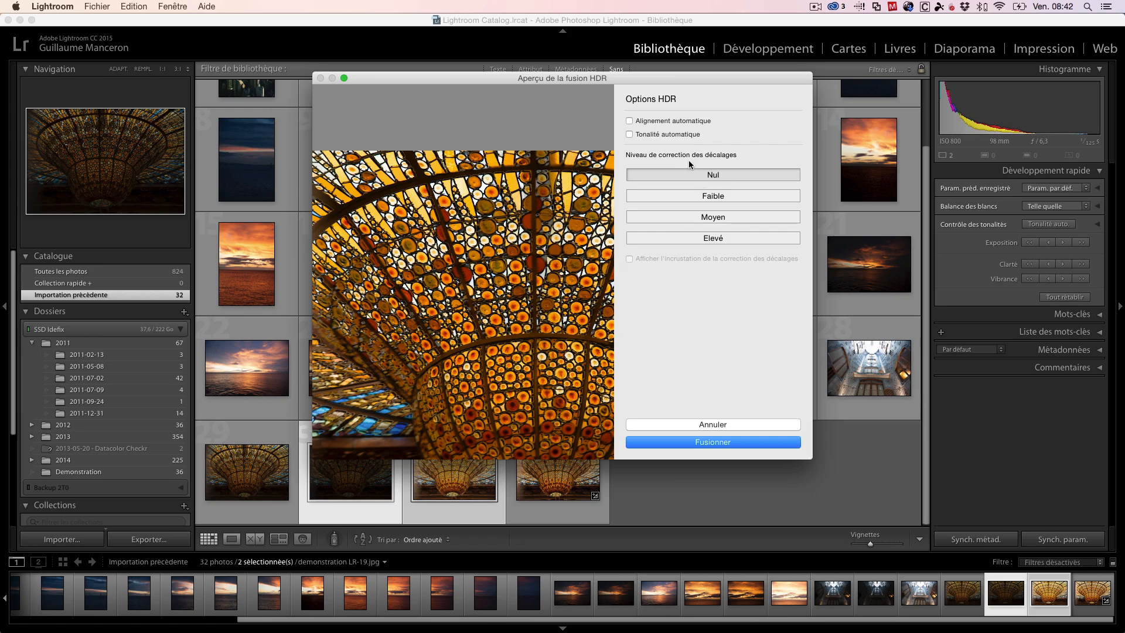
left_click(504, 291)
left_click(504, 291)
left_click(504, 291)
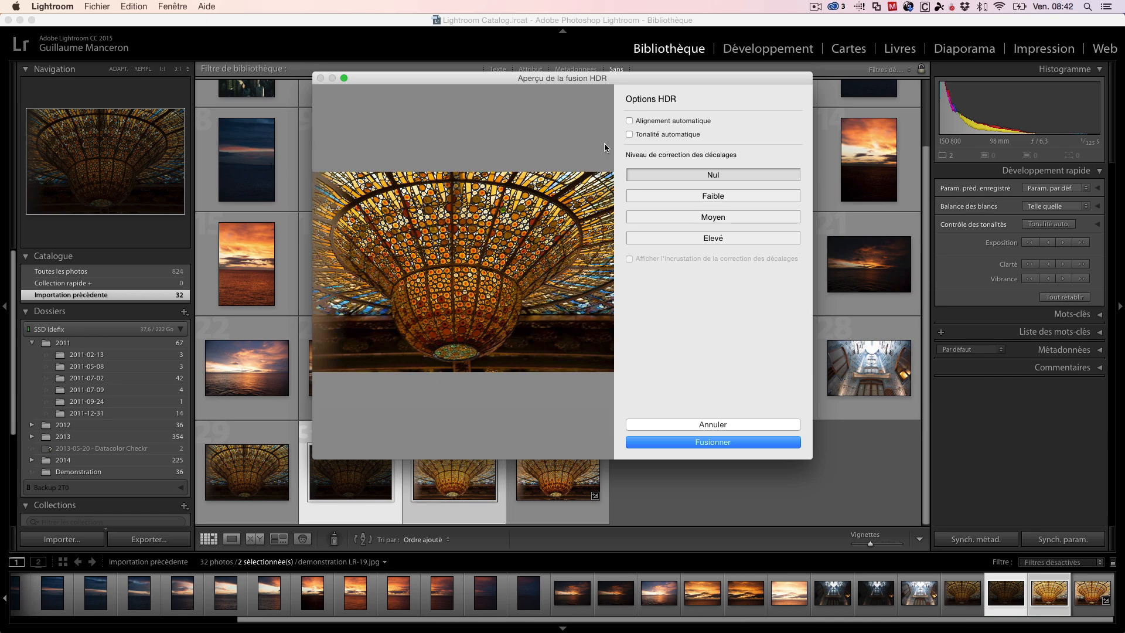
Try the Alignement automatique and Tonalité automatique options, leaving both switched off.
left_click(630, 122)
left_click(630, 121)
left_click(629, 134)
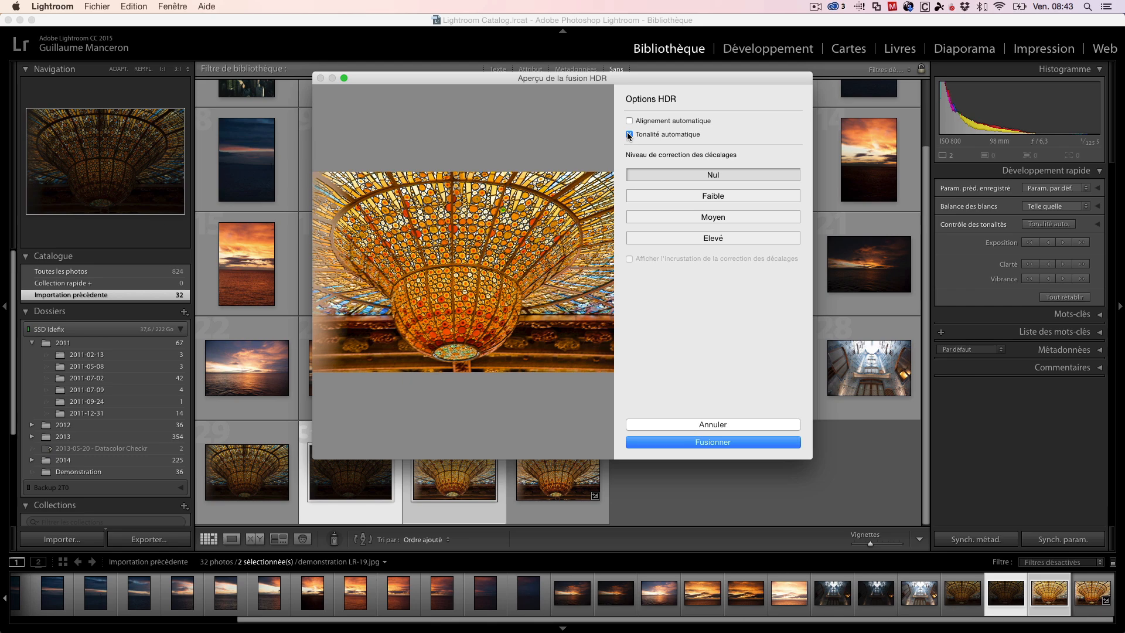
left_click(630, 134)
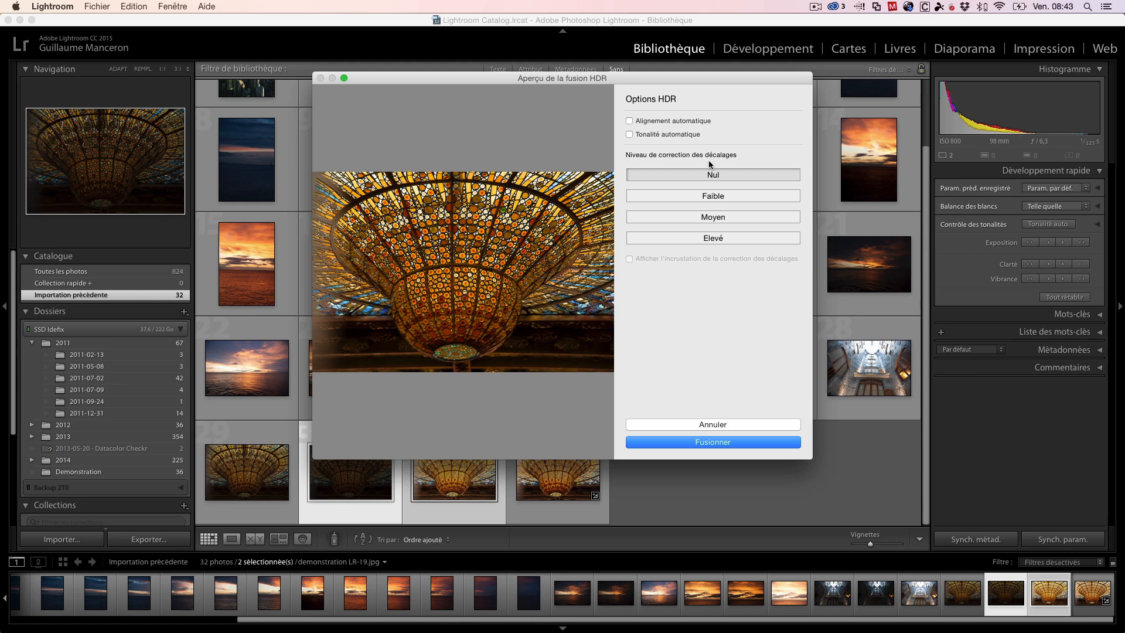
Try the Faible ghost correction level and preview its correction overlay, switching the overlay back off.
left_click(703, 195)
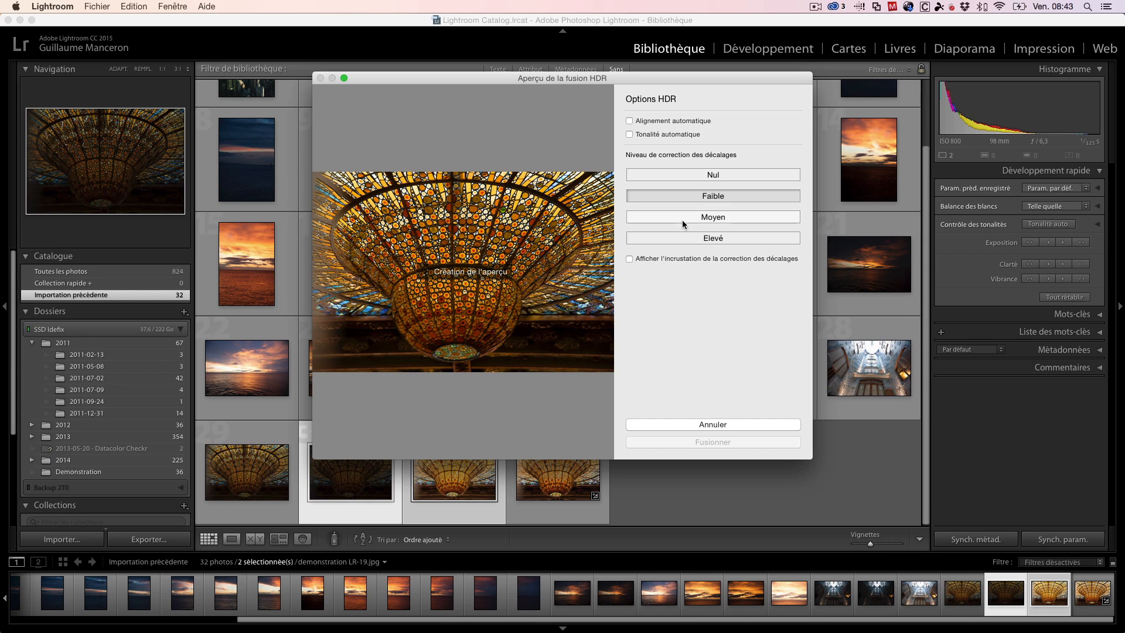
left_click(673, 257)
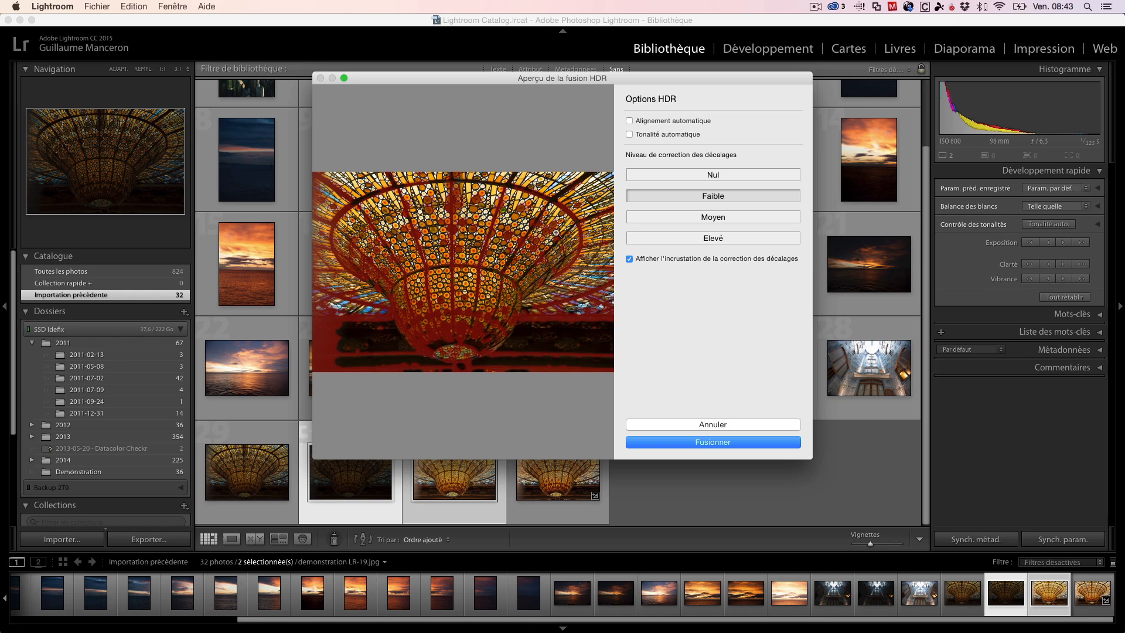
left_click(628, 259)
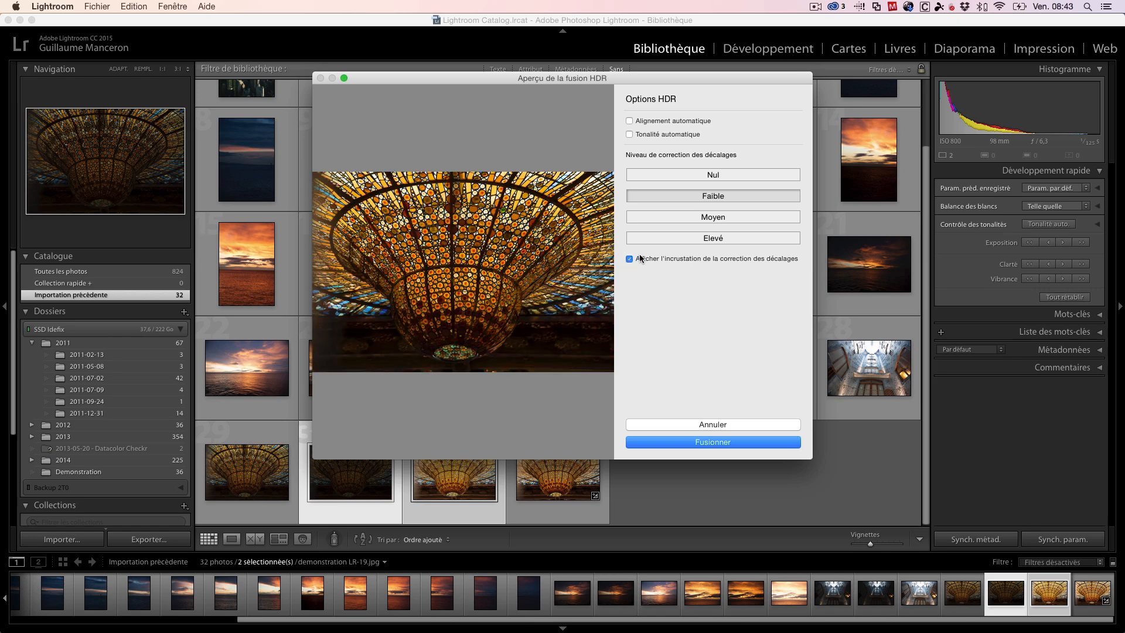
Merge the two exposures to HDR with the ghost correction level at Nul and select the merged photo in the grid.
left_click(662, 174)
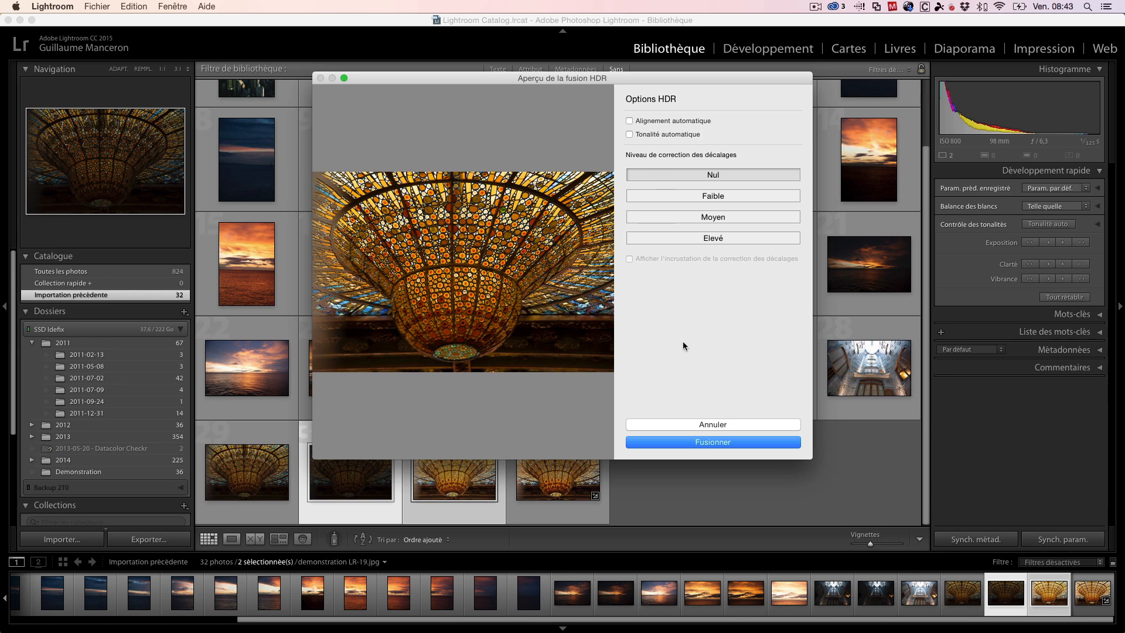
left_click(696, 443)
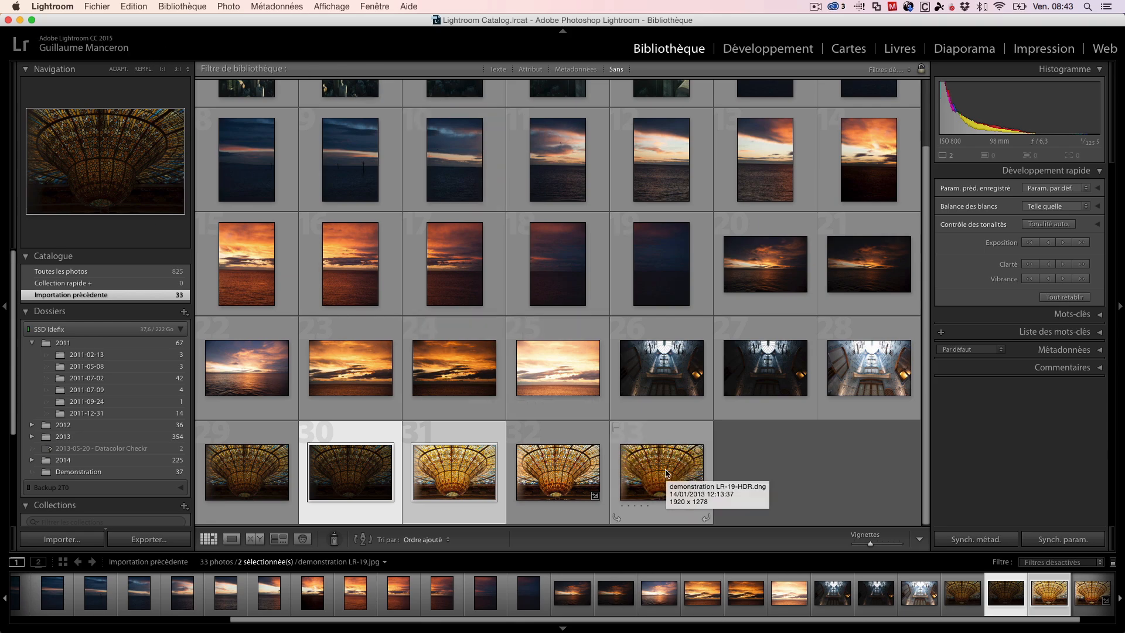
left_click(668, 473)
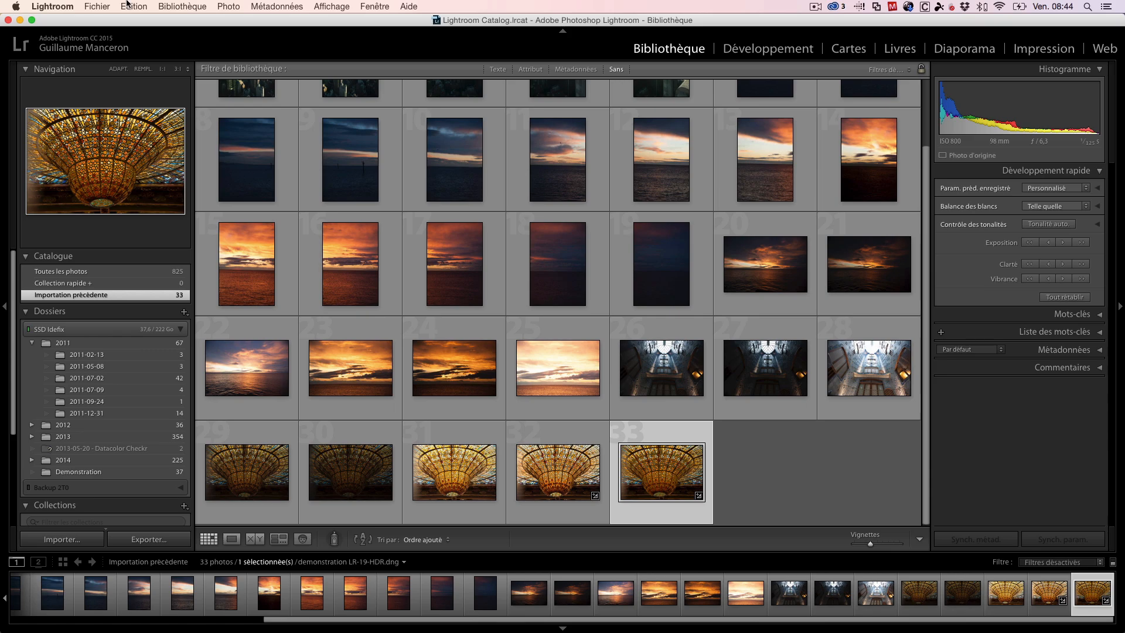
Locate demonstration LR-19-HDR.dng in the desktop's Demonstration folder in Finder, using the list view, and return to Lightroom.
left_click(20, 20)
double_click(808, 103)
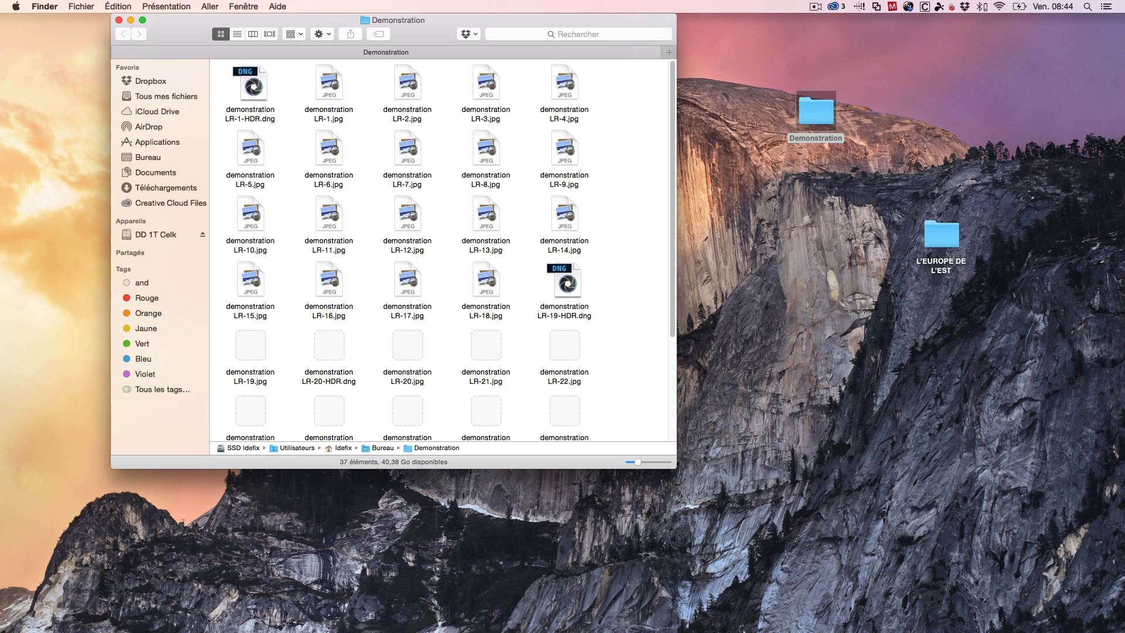
left_click(237, 34)
scroll(366, 287, "down", 3)
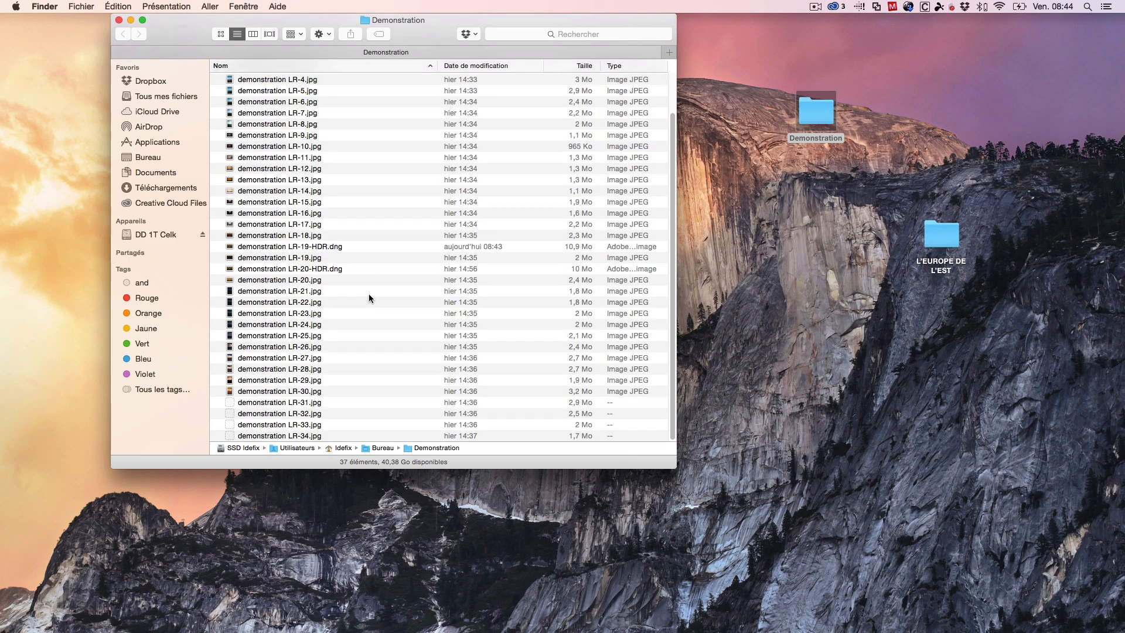
left_click(339, 247)
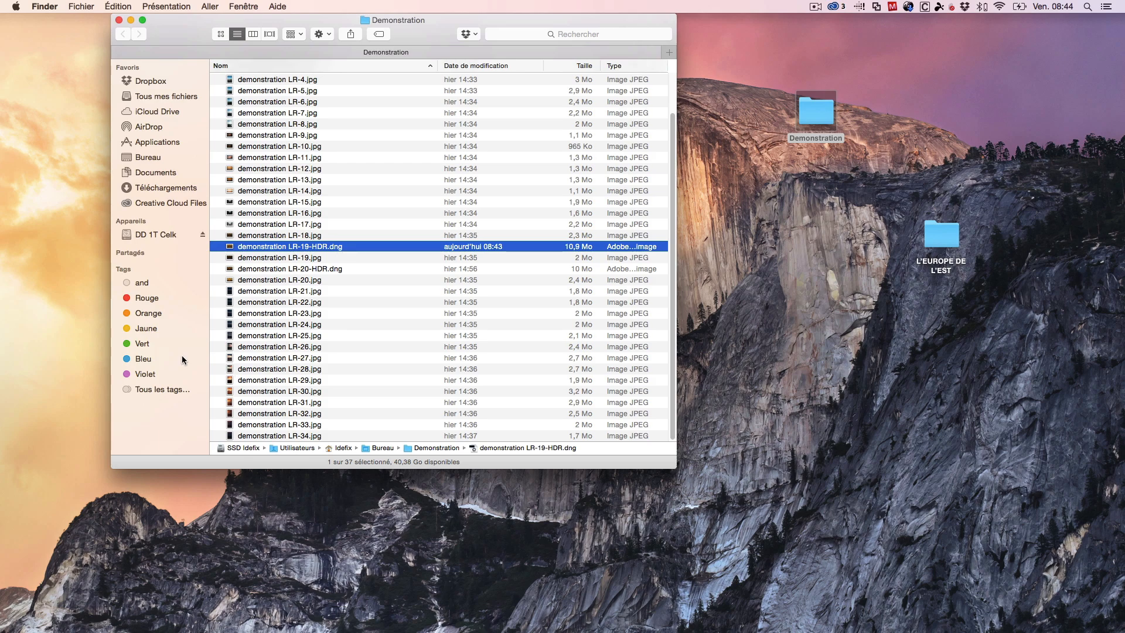
key("super+Tab")
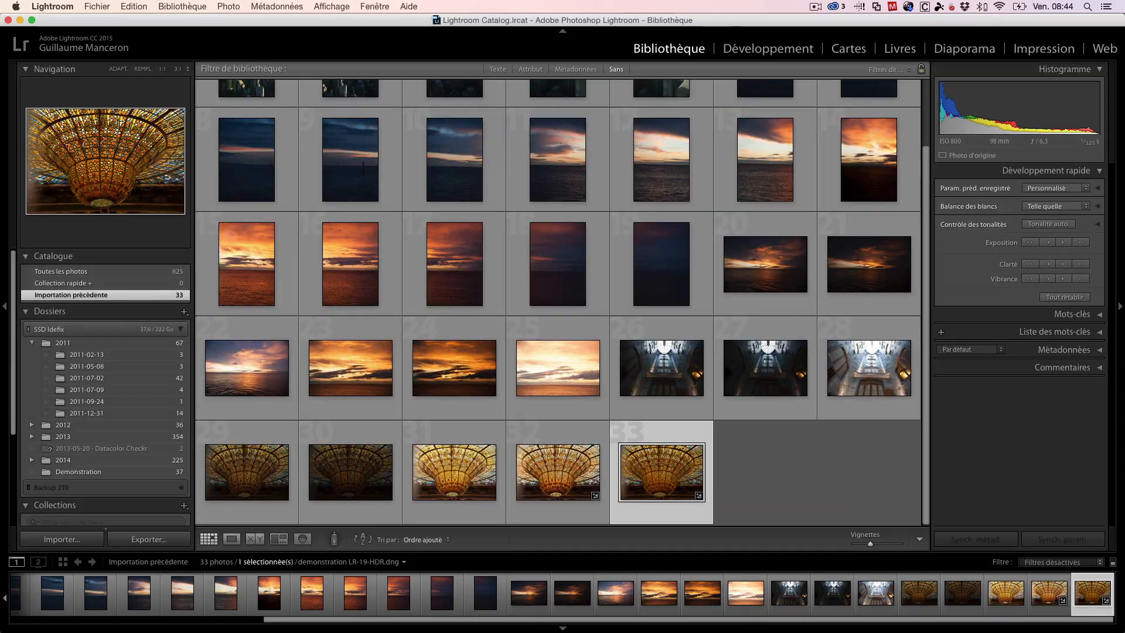